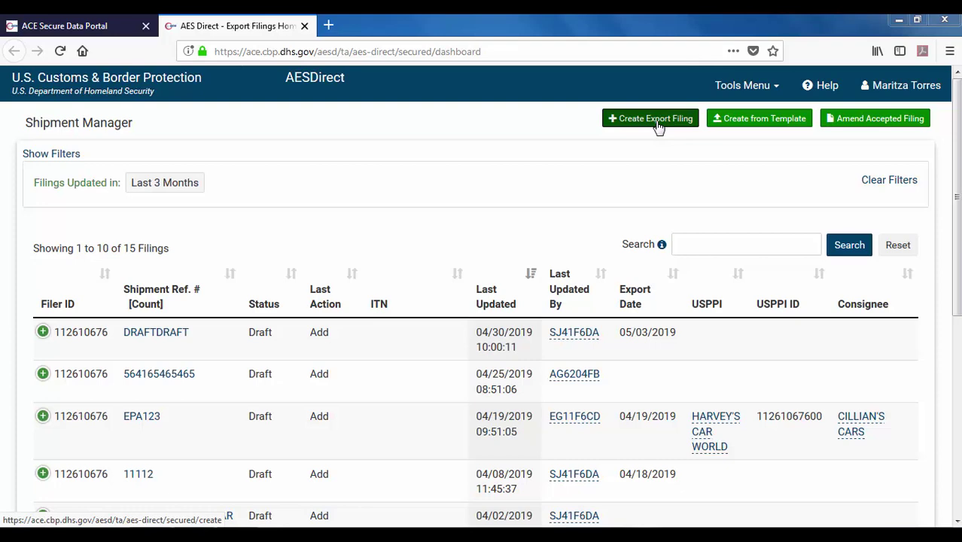
# Create a new export filing and set its shipment reference number to DC-04302019
pyautogui.click(657, 125)
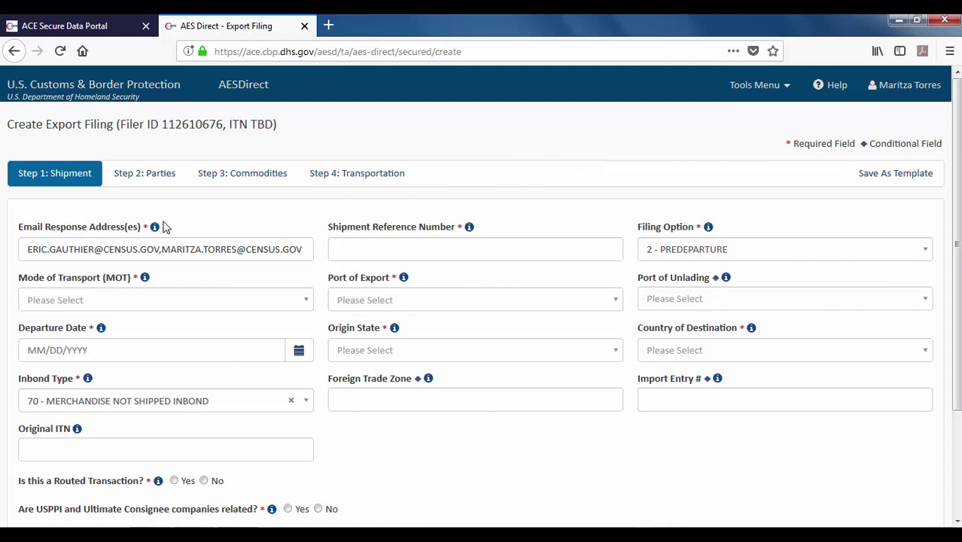
pyautogui.moveTo(158, 233)
pyautogui.click(162, 248)
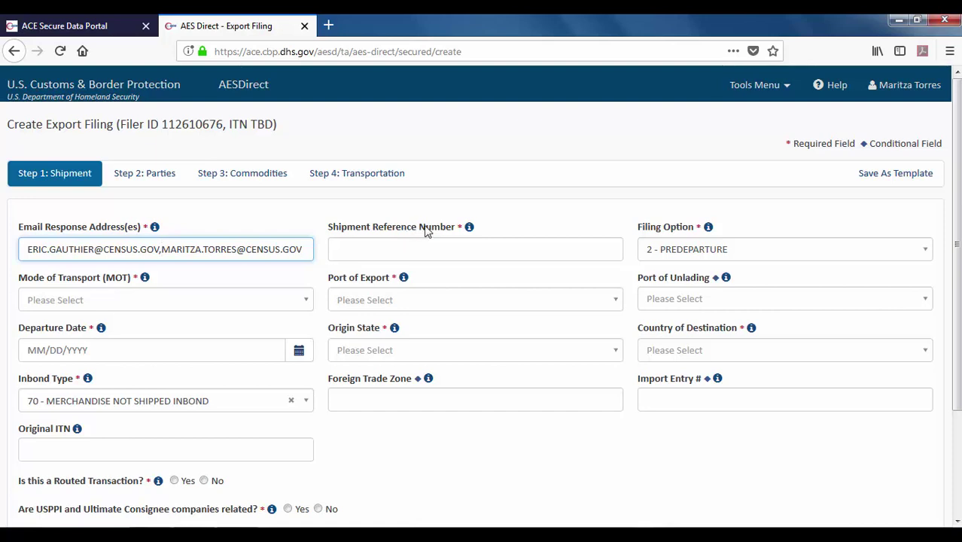
pyautogui.moveTo(469, 231)
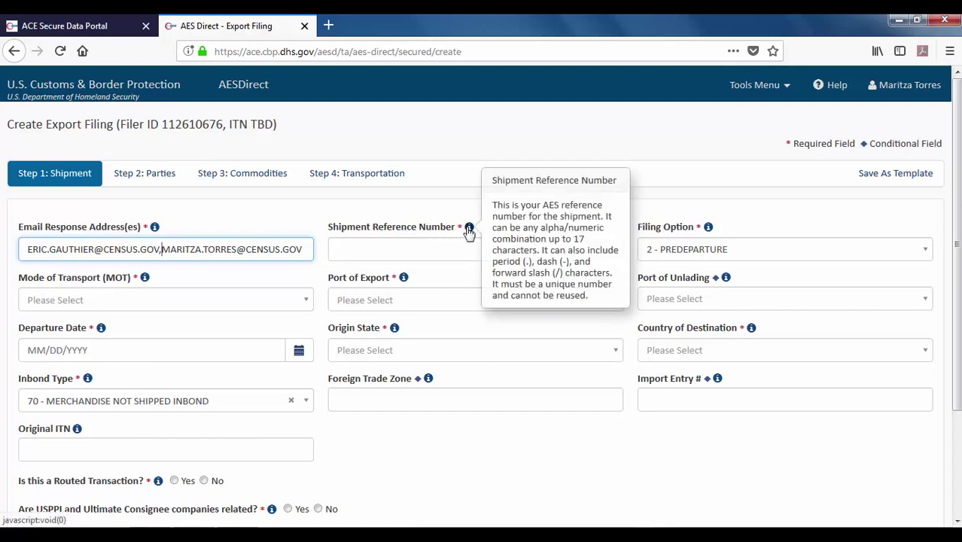
pyautogui.click(445, 243)
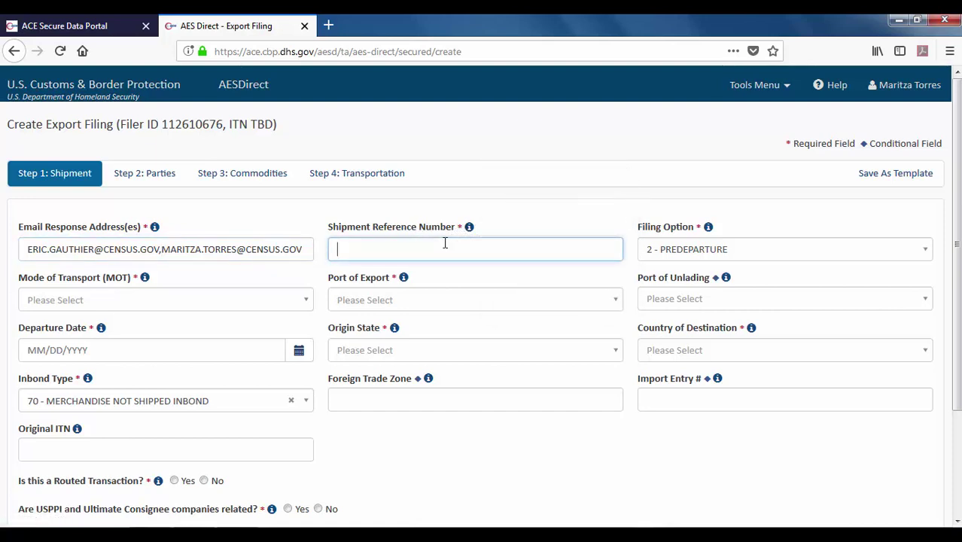
pyautogui.write('DC-04302019')
# Set the shipment's mode of transport to 10 - VESSEL, NON-CONTAINERIZED
pyautogui.moveTo(708, 228)
pyautogui.moveTo(146, 279)
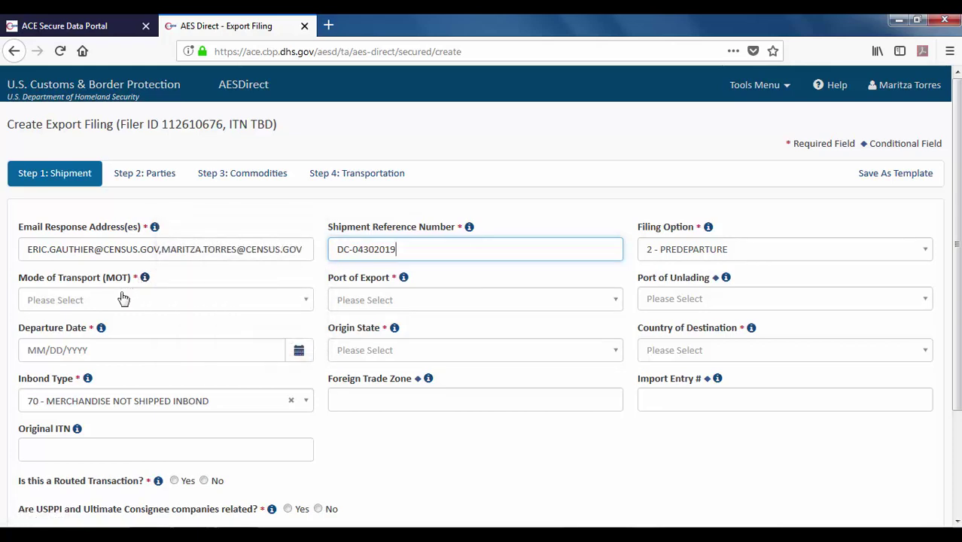
pyautogui.click(123, 299)
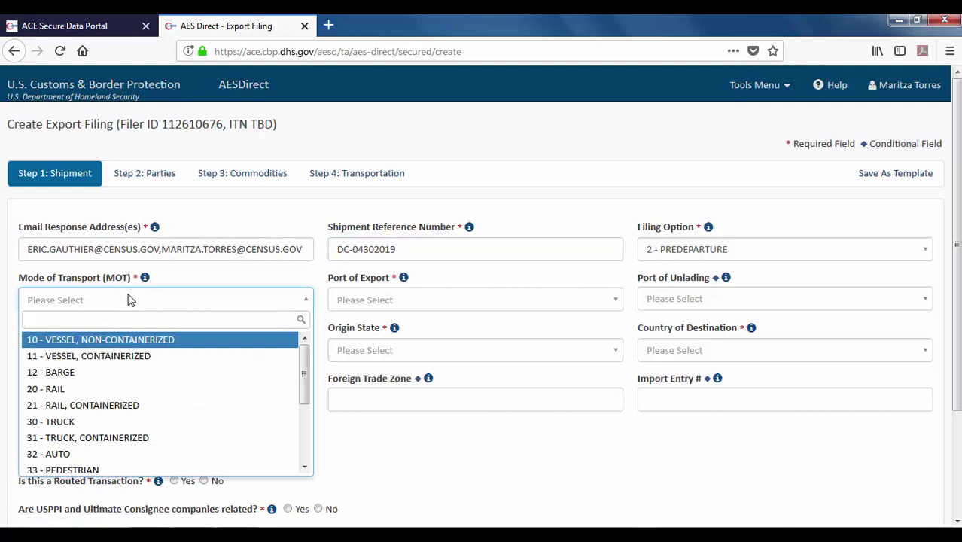
pyautogui.click(148, 342)
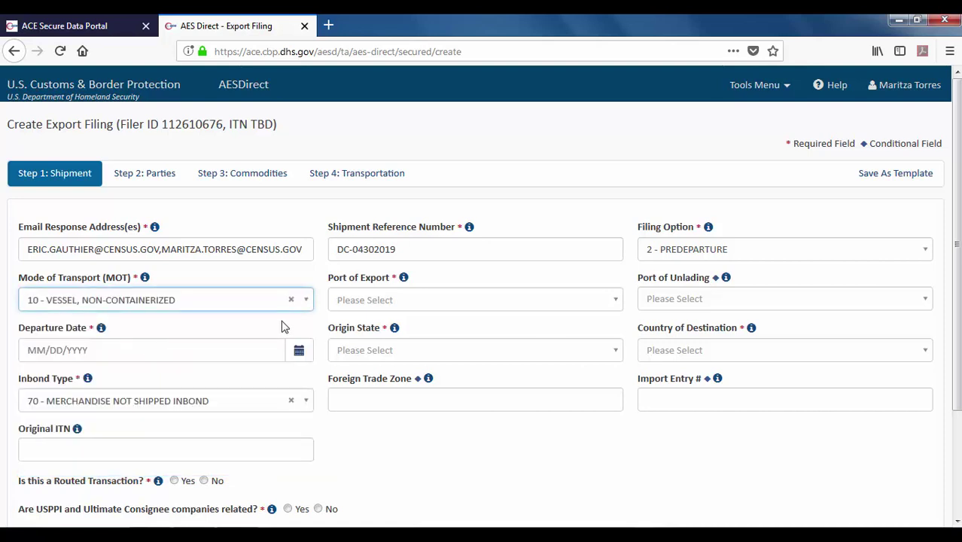
# Find New York among the export ports and set the port of export to 1001 - NEW YORK, NY
pyautogui.moveTo(403, 278)
pyautogui.click(405, 300)
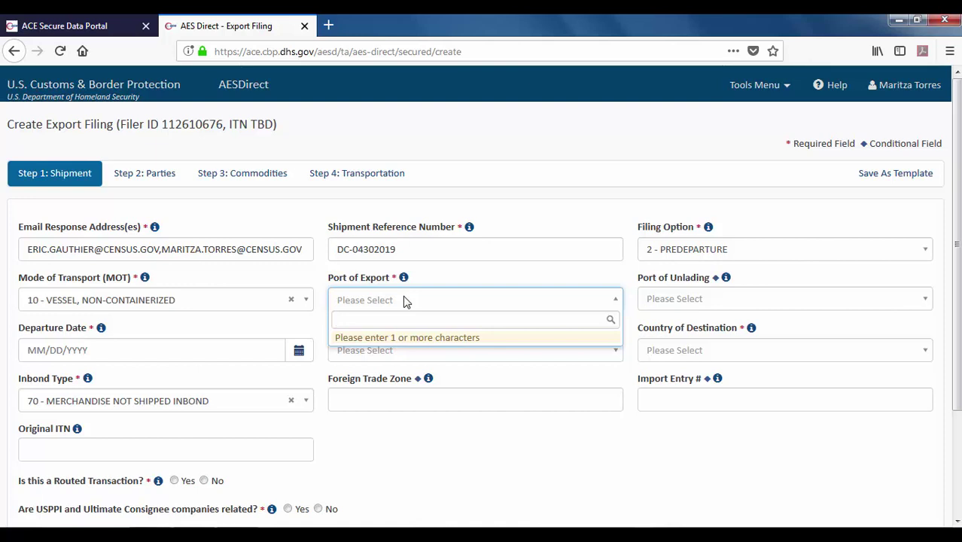
pyautogui.write('NEW')
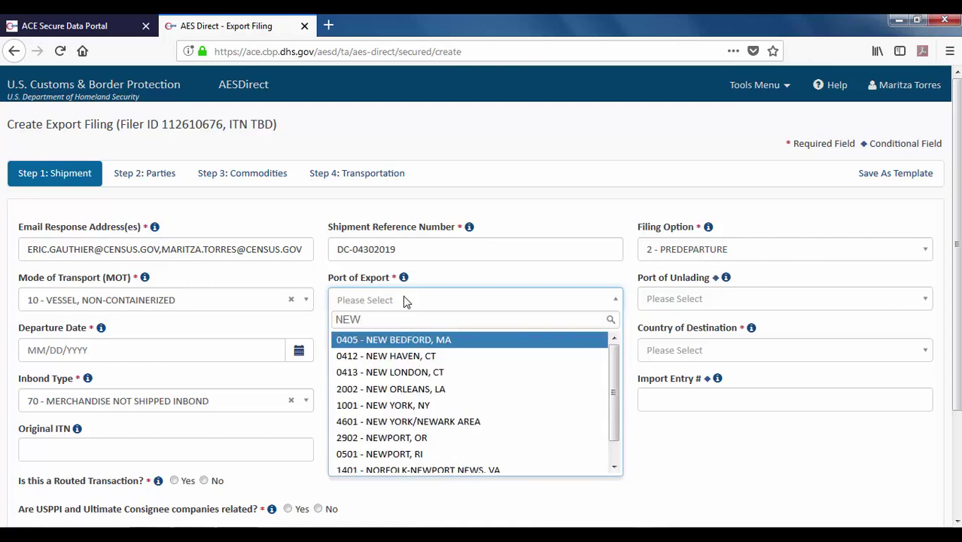
pyautogui.write(' Y')
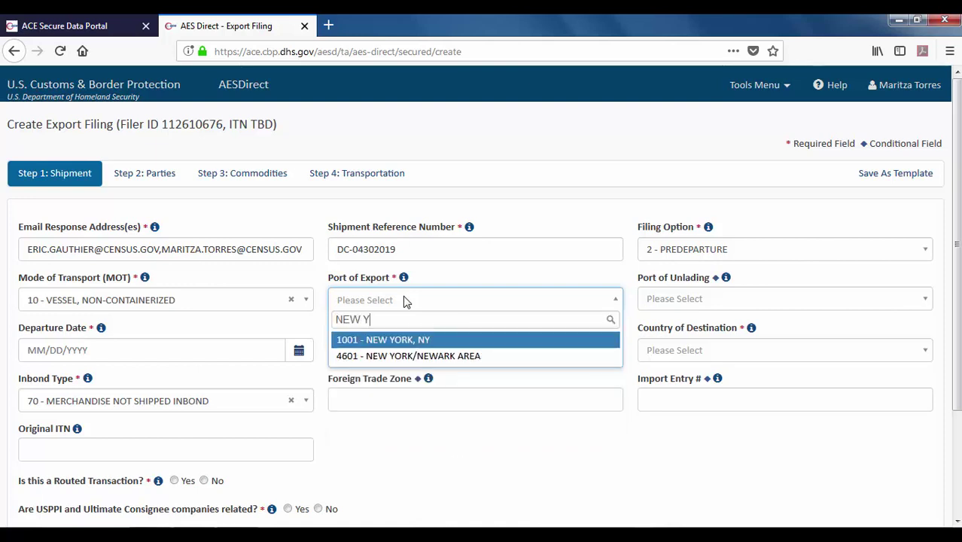
pyautogui.write('ORK')
pyautogui.click(441, 341)
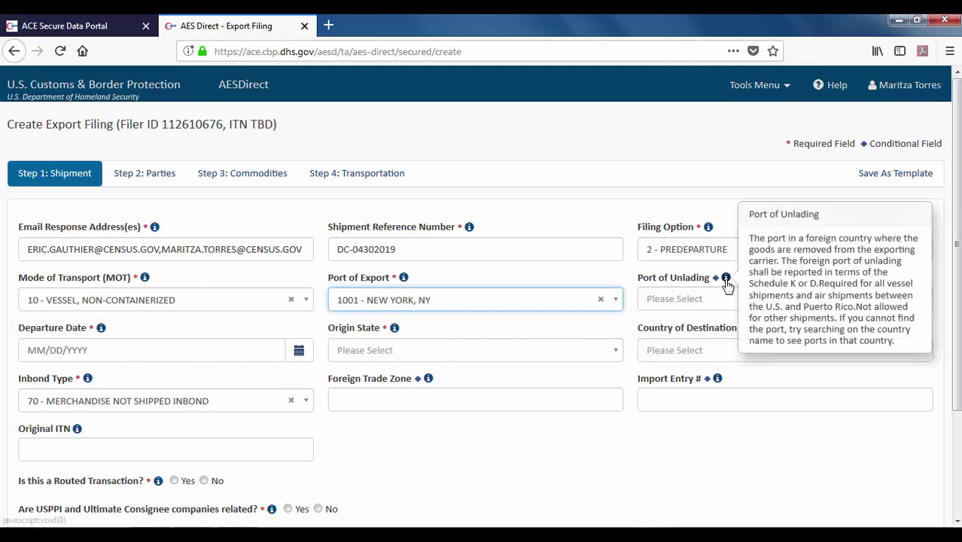
# Find Okinawa among the foreign ports and set the port of unlading to 58860 - OKINAWA ISLAND, JAPAN
pyautogui.moveTo(726, 284)
pyautogui.click(705, 299)
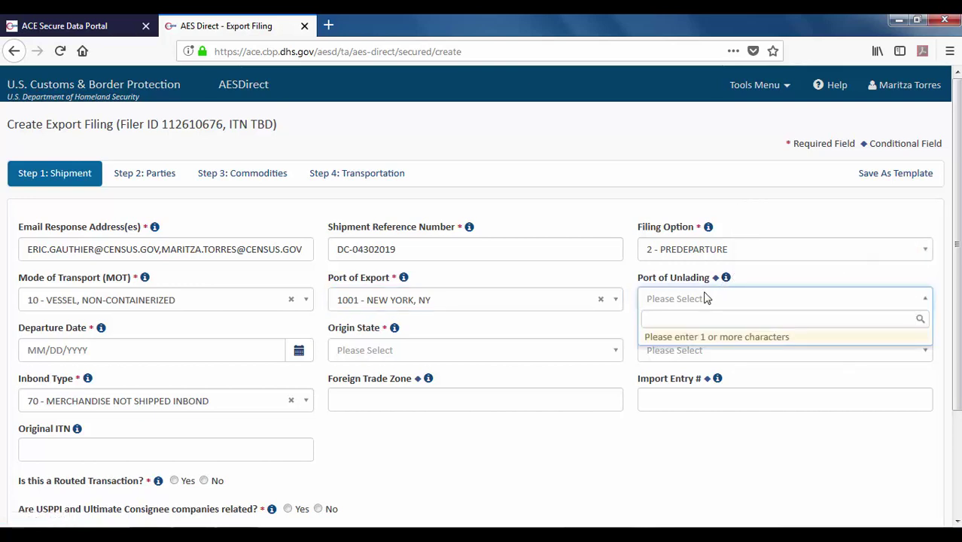
pyautogui.write('OK')
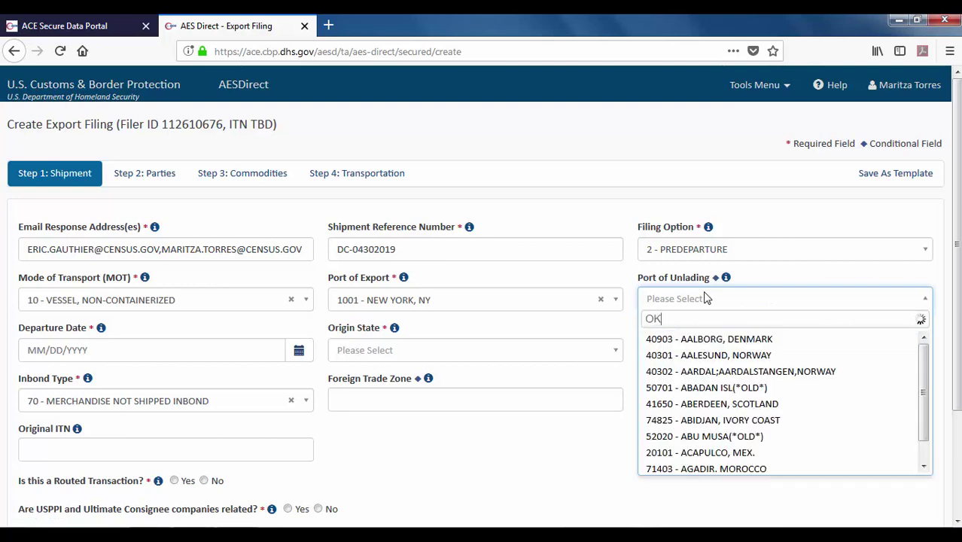
pyautogui.write('INAWA')
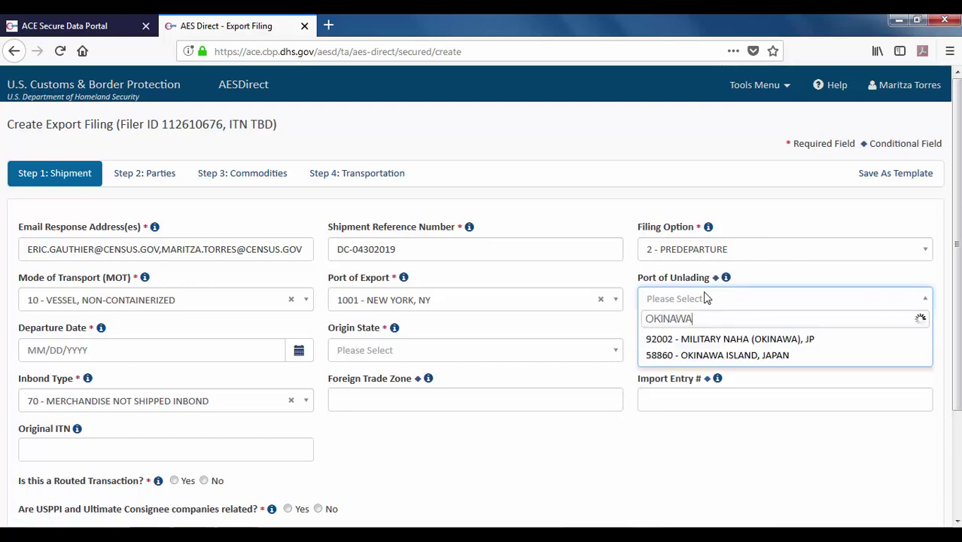
pyautogui.click(728, 356)
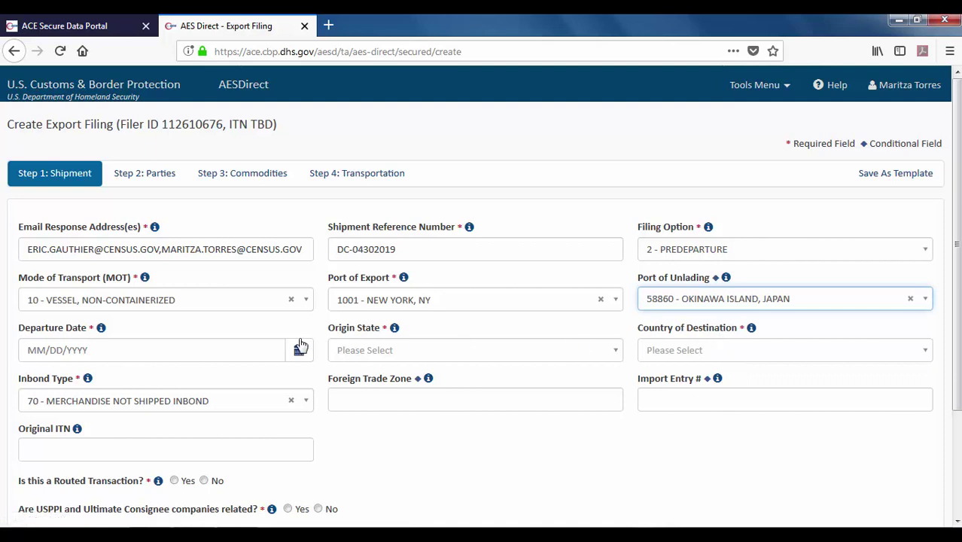
# Set the shipment's departure date to 05/31/2019
pyautogui.moveTo(101, 329)
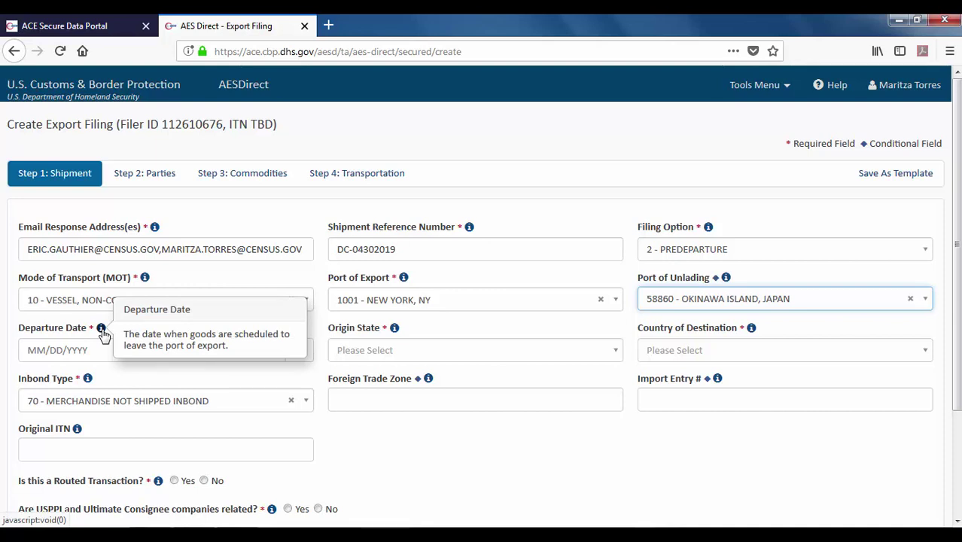
pyautogui.click(91, 349)
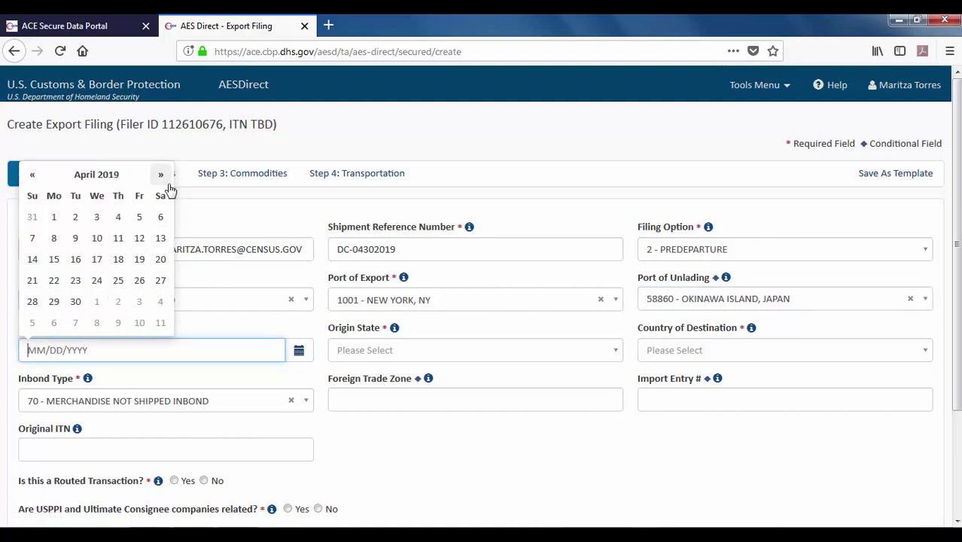
pyautogui.click(167, 183)
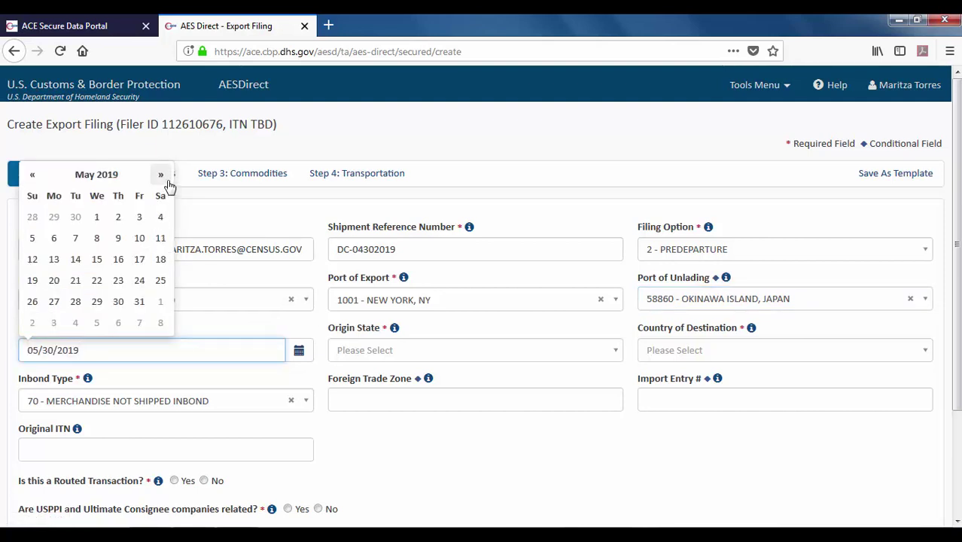
pyautogui.click(142, 302)
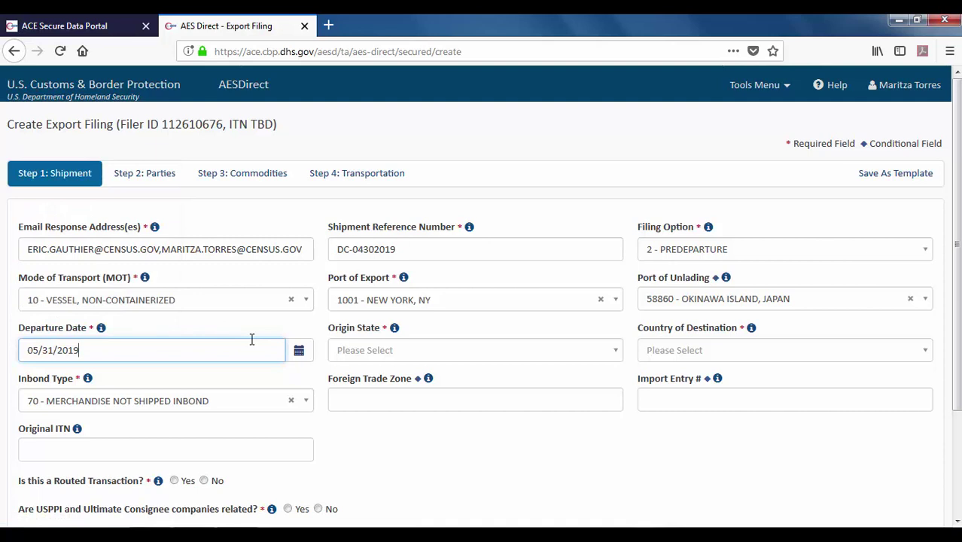
# Set the shipment's origin state to NY - NEW YORK
pyautogui.moveTo(392, 332)
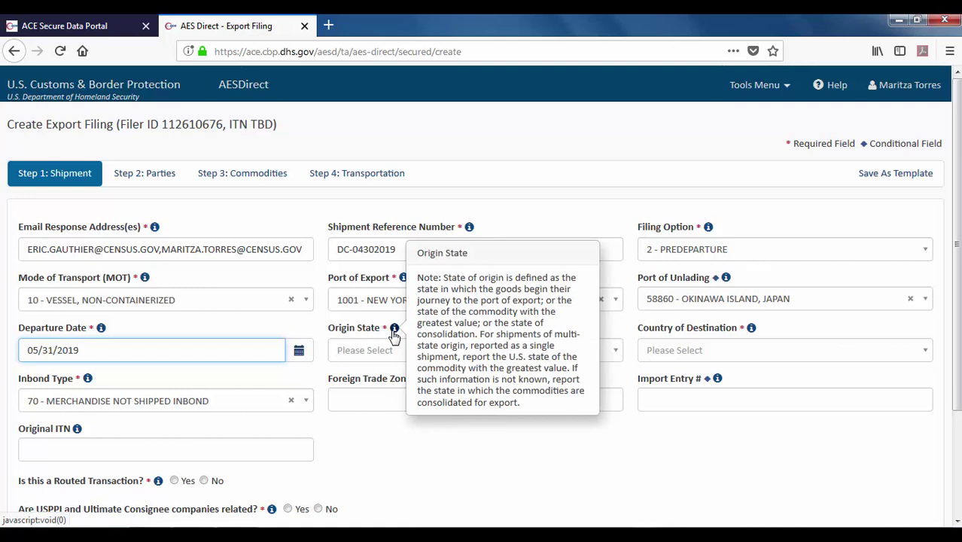
pyautogui.click(382, 348)
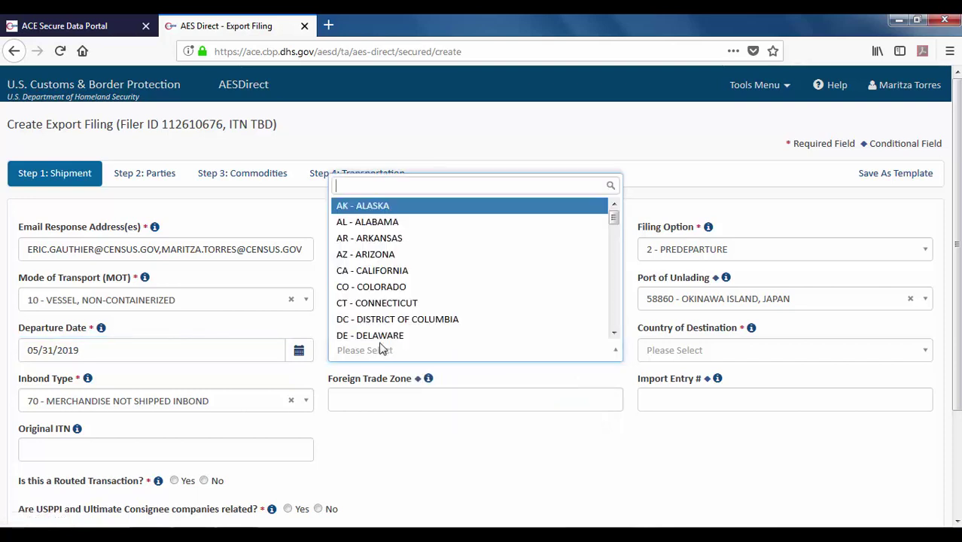
pyautogui.write('NEW')
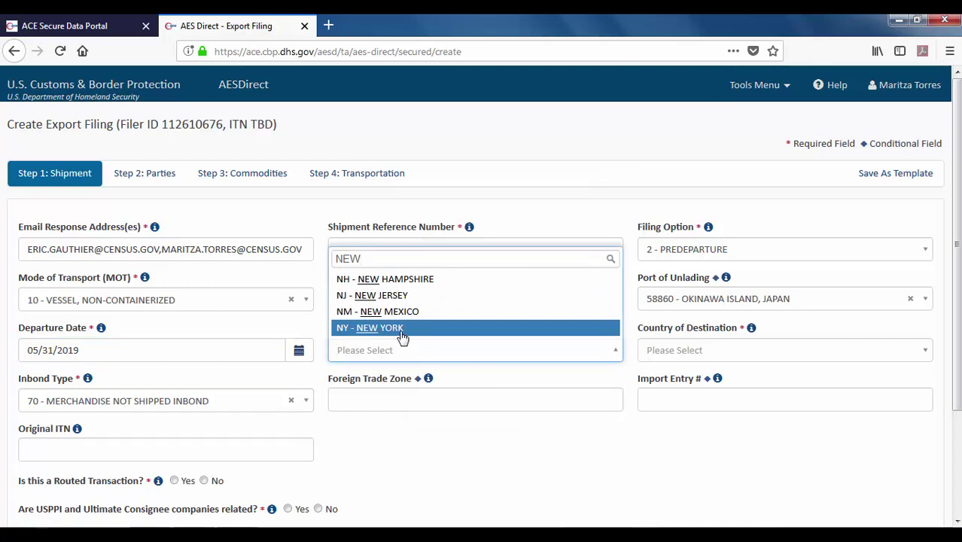
pyautogui.click(401, 332)
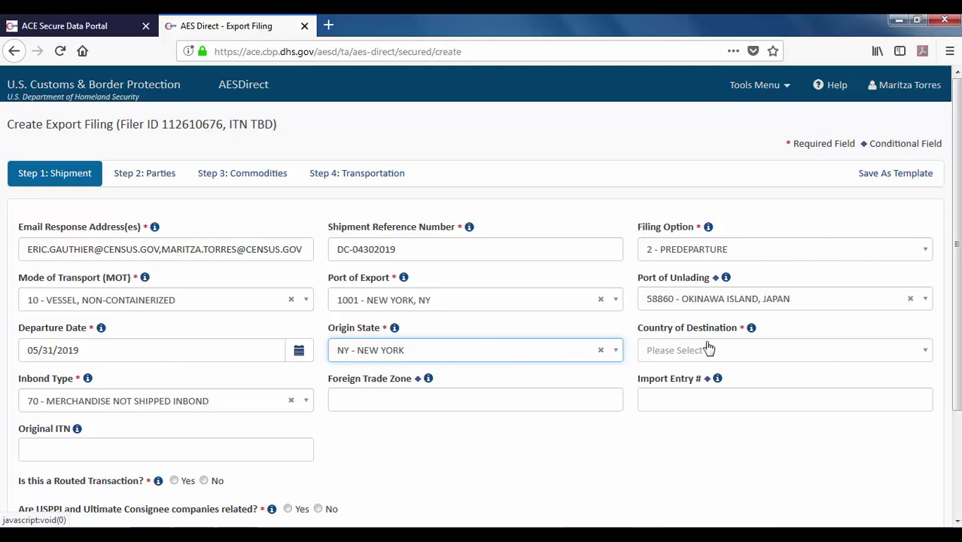
# Set the shipment's country of destination to JP - JAPAN
pyautogui.moveTo(751, 331)
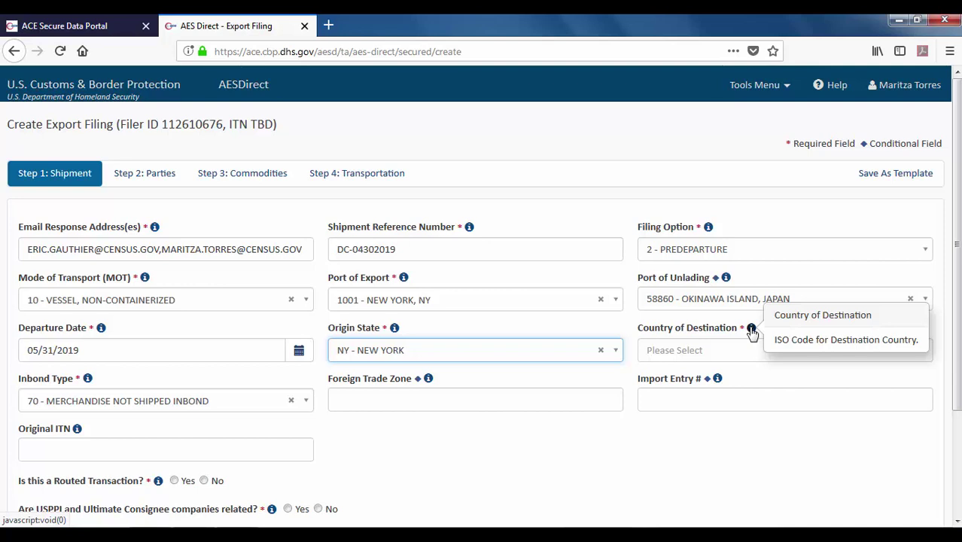
pyautogui.click(728, 350)
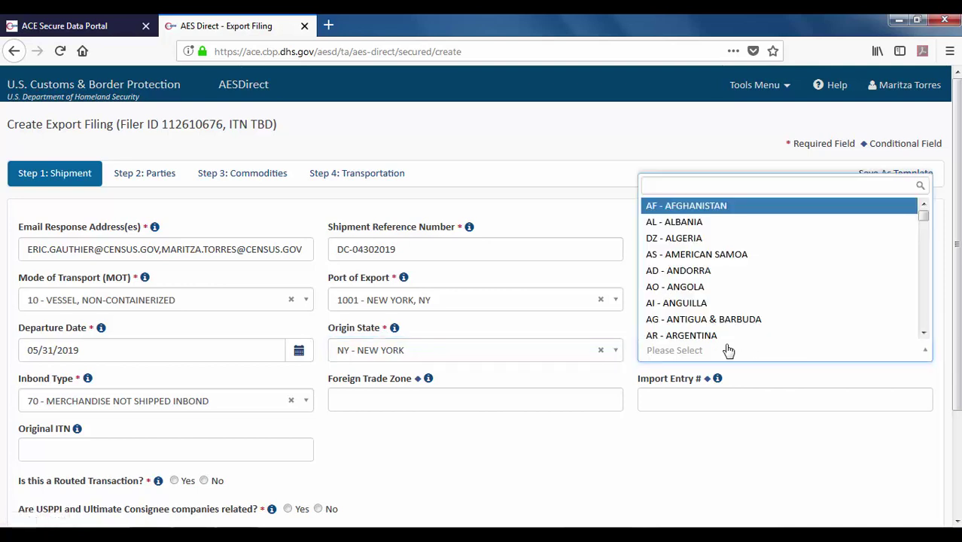
pyautogui.write('JAPAN')
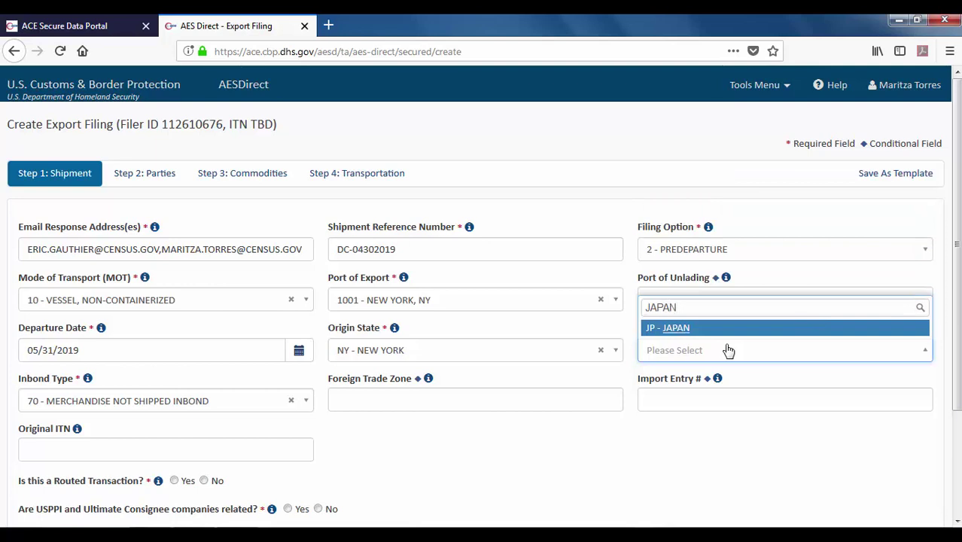
pyautogui.click(728, 334)
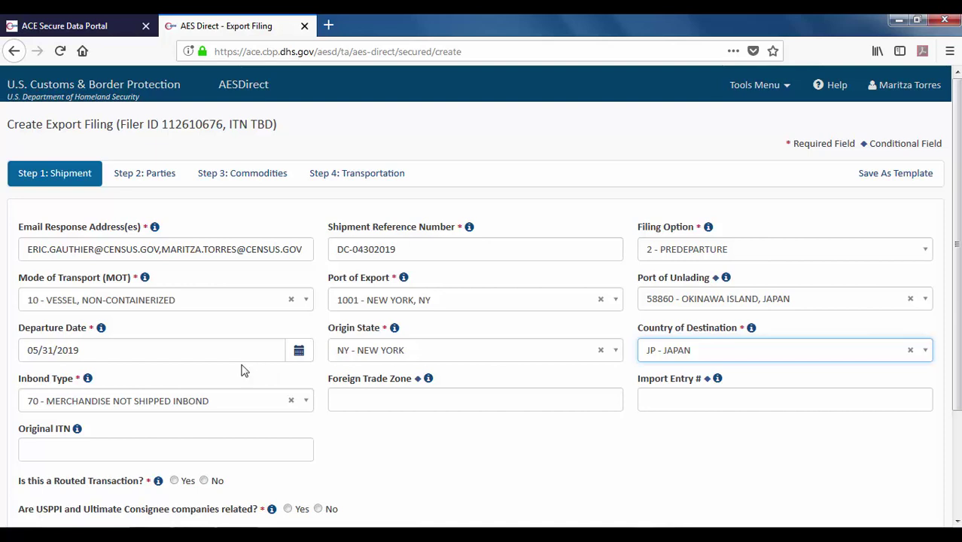
# Answer No to the questions on routed transaction, related USPPI and ultimate consignee companies, and hazardous material
pyautogui.moveTo(77, 431)
pyautogui.scroll(-1, 364, 451)
pyautogui.scroll(-1, 364, 451)
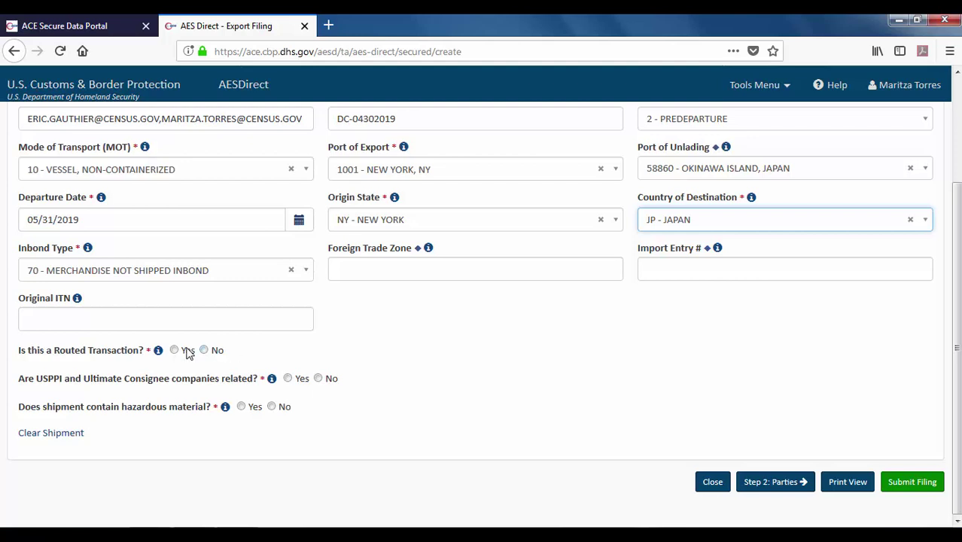
pyautogui.moveTo(158, 351)
pyautogui.click(205, 351)
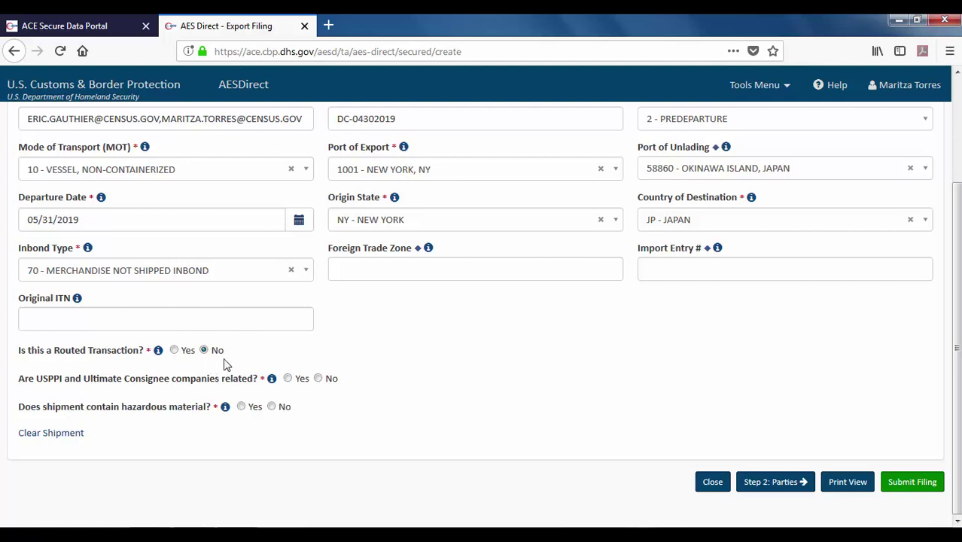
pyautogui.click(318, 378)
pyautogui.click(272, 407)
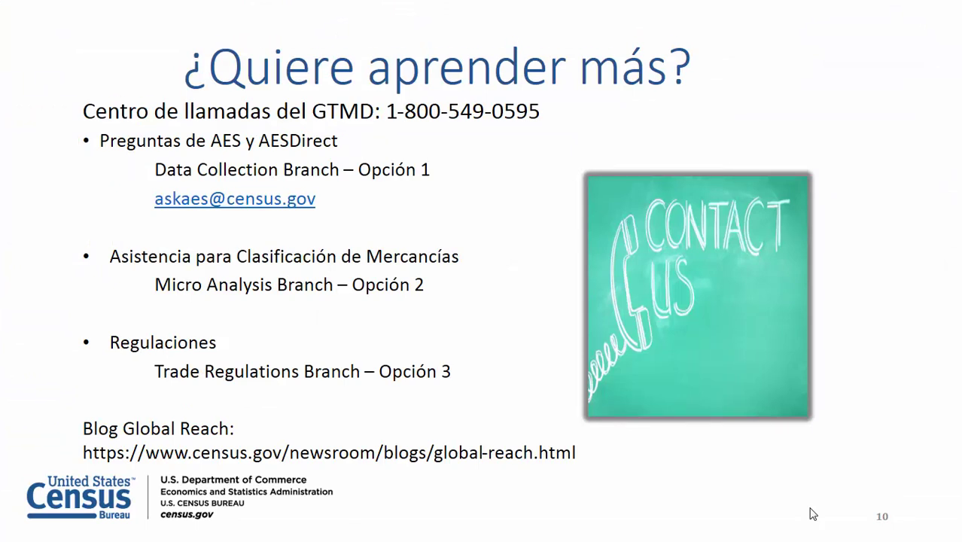
pyautogui.press('Right')
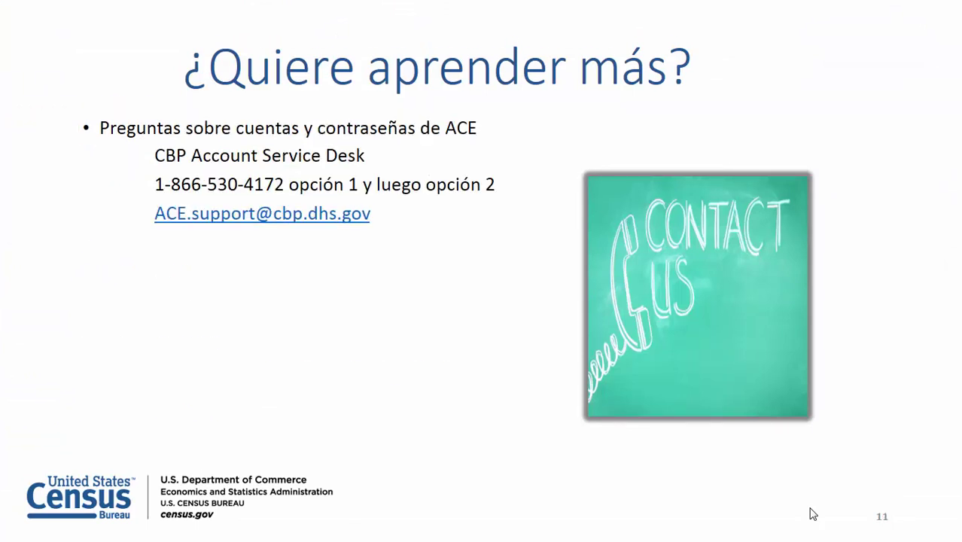